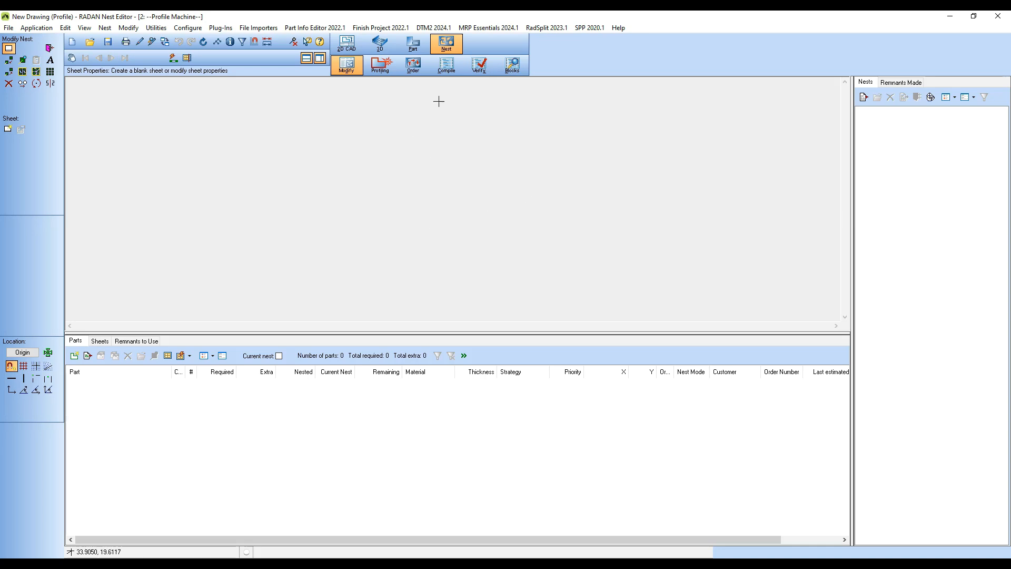
Step: Open the recent drawing Micro Incubator-Imperial.drg in 3D mode and inspect the assembly model
left_click(380, 44)
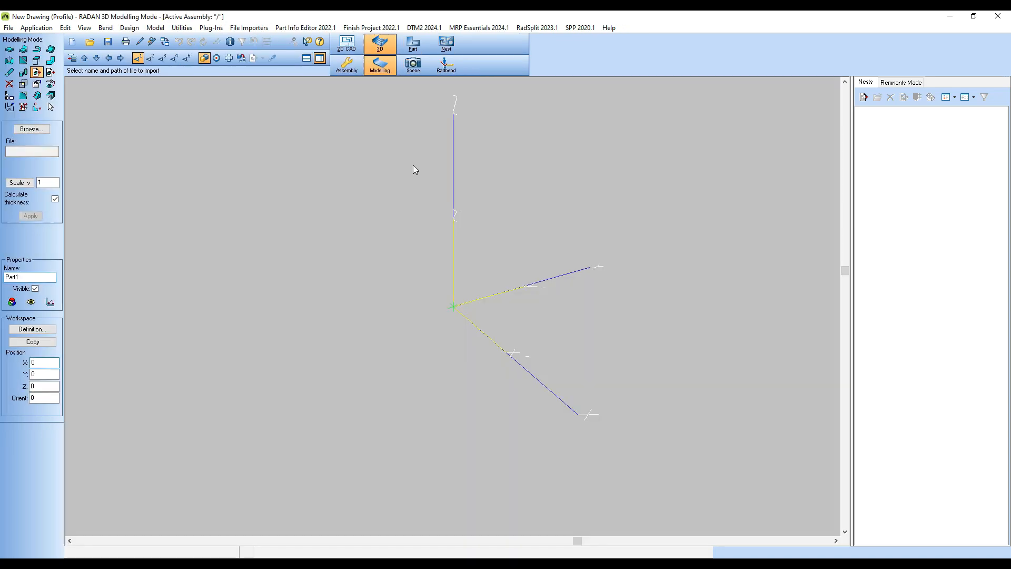
left_click(95, 58)
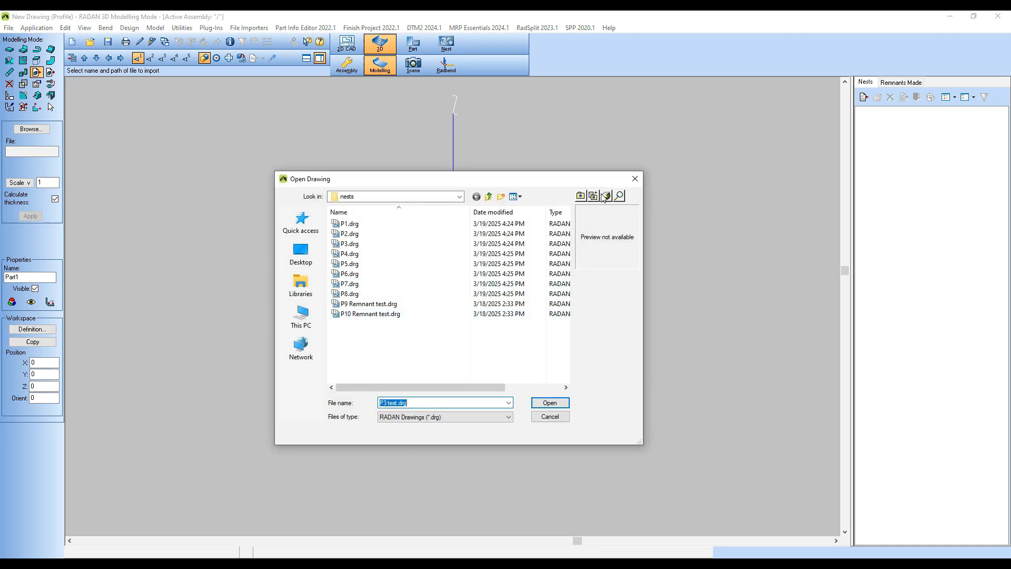
left_click(606, 196)
left_click(456, 278)
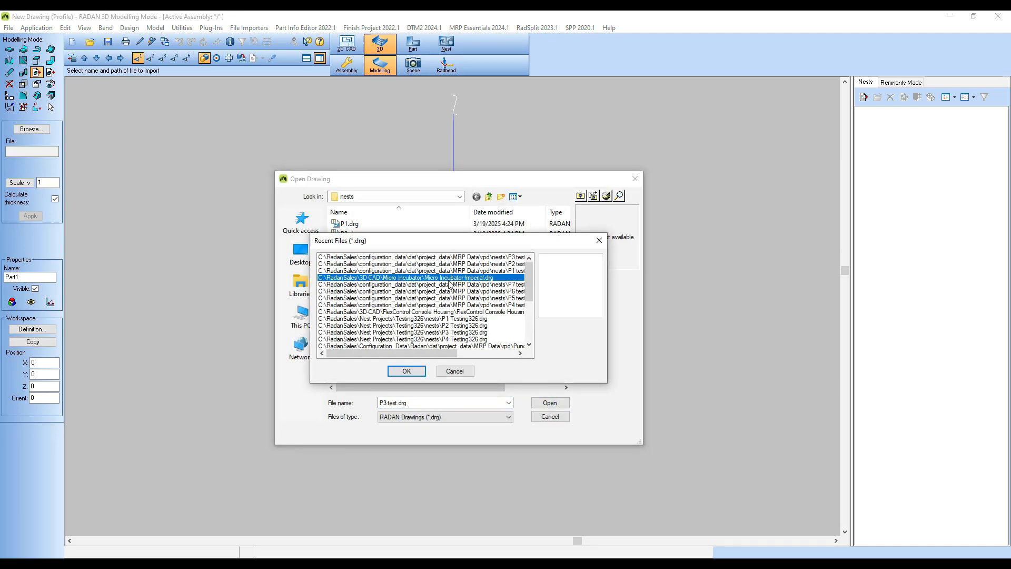
left_click(406, 371)
left_click(548, 402)
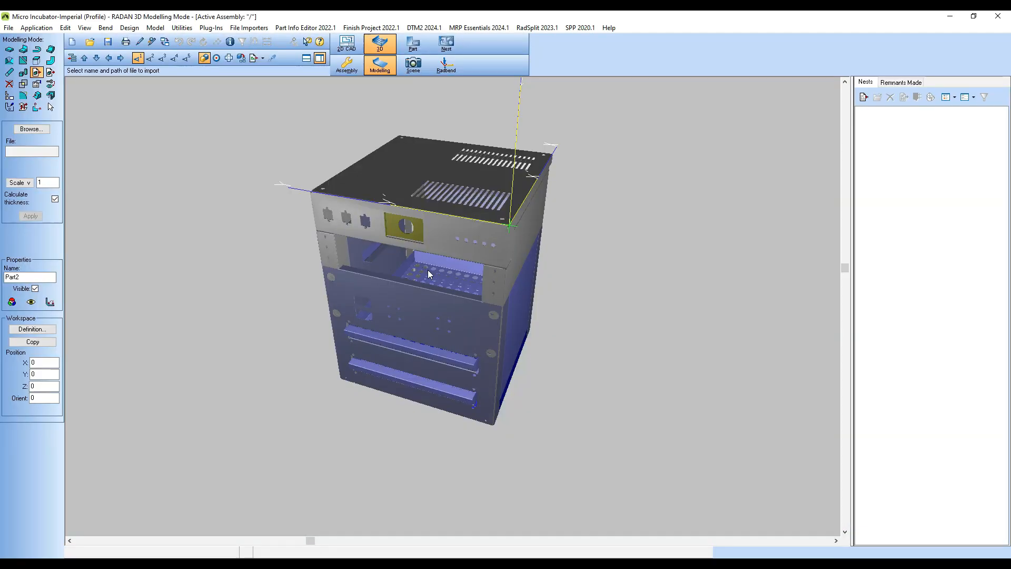
middle_click_drag(428, 269, 448, 281)
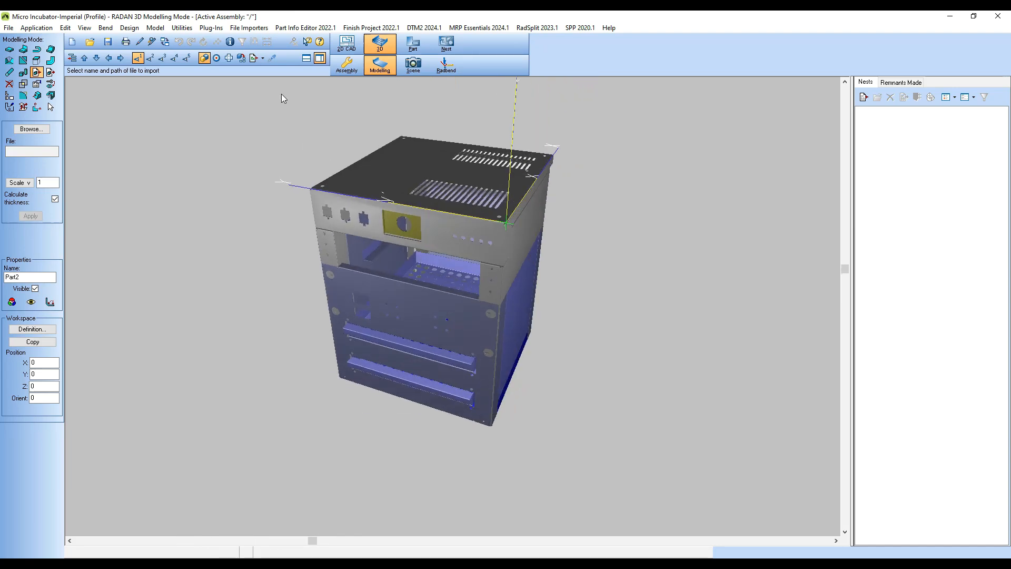
Step: Import all parts of the incubator assembly into the nest project with an assembly multiplier of 6
left_click(262, 59)
left_click(277, 71)
left_click(344, 386)
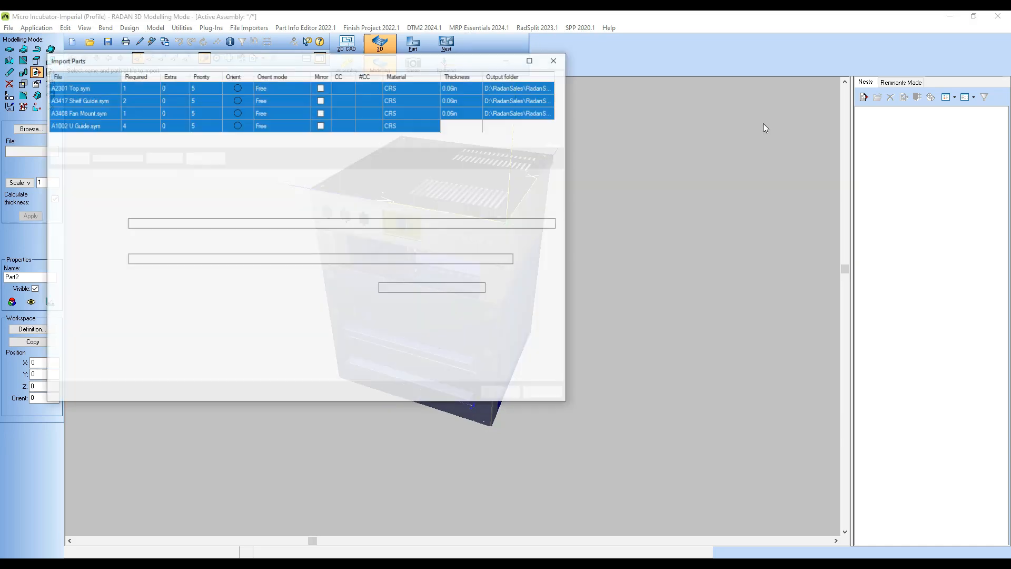
left_click(178, 155)
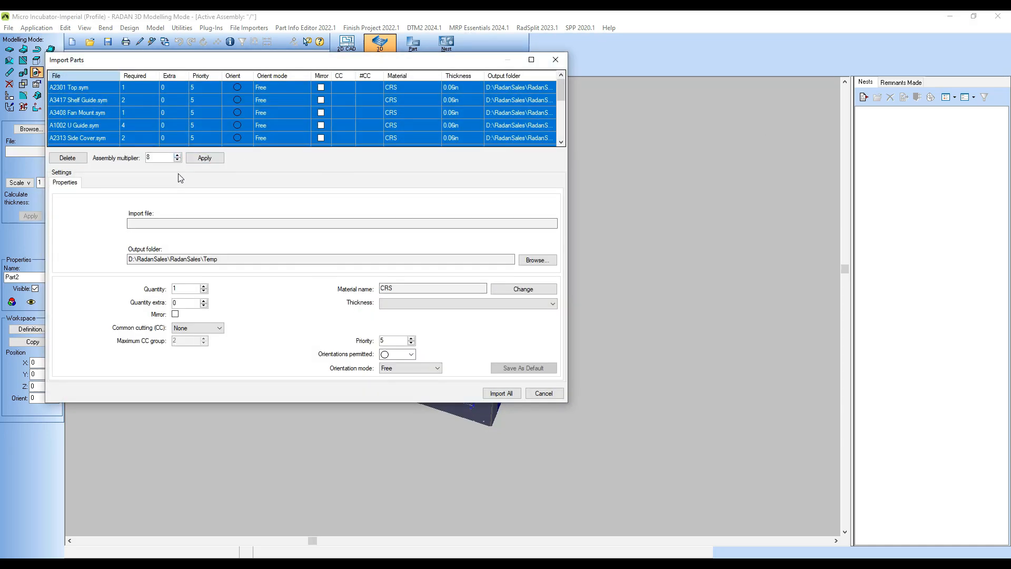
left_click(204, 158)
left_click(503, 394)
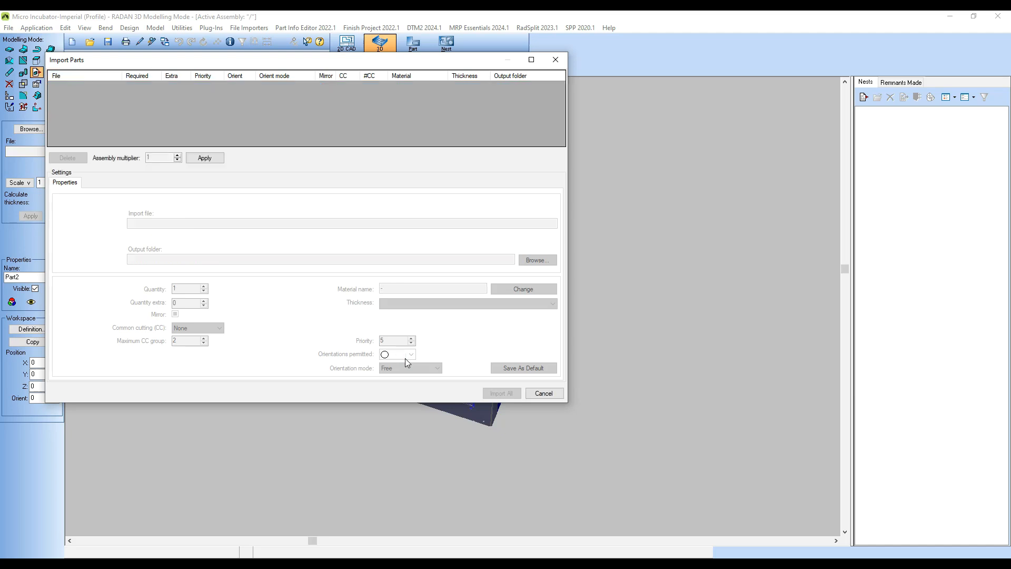
left_click(552, 321)
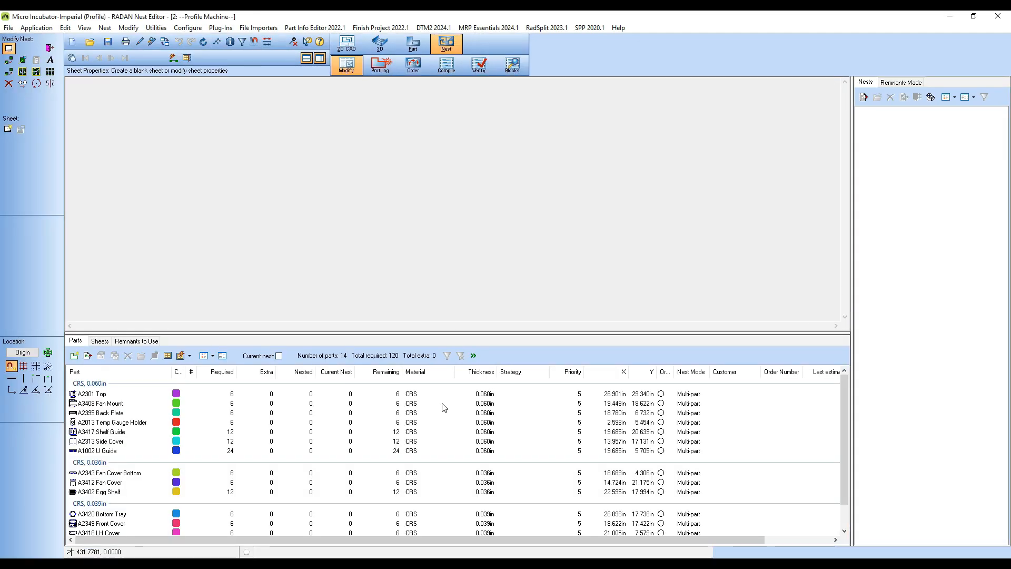
Step: Enlarge the nest parts list to show all imported parts and run Quick Estimate Project on them
left_click_drag(434, 333, 435, 286)
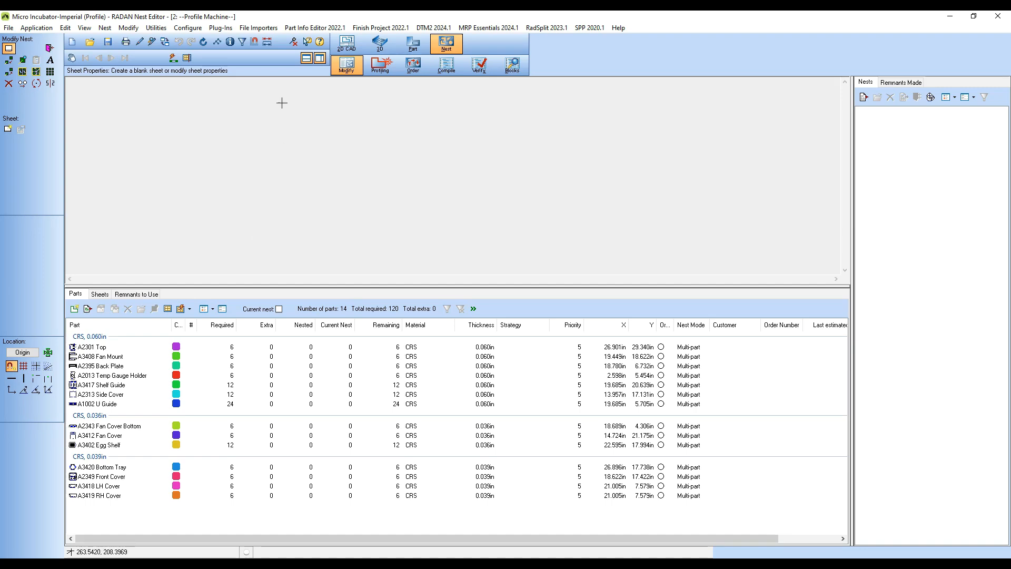
left_click(221, 29)
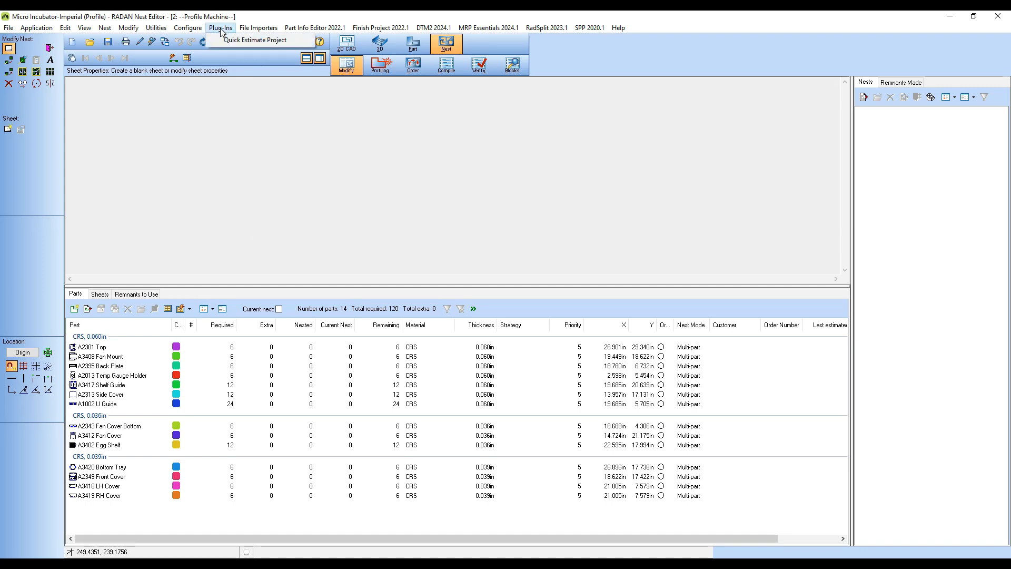
left_click(295, 42)
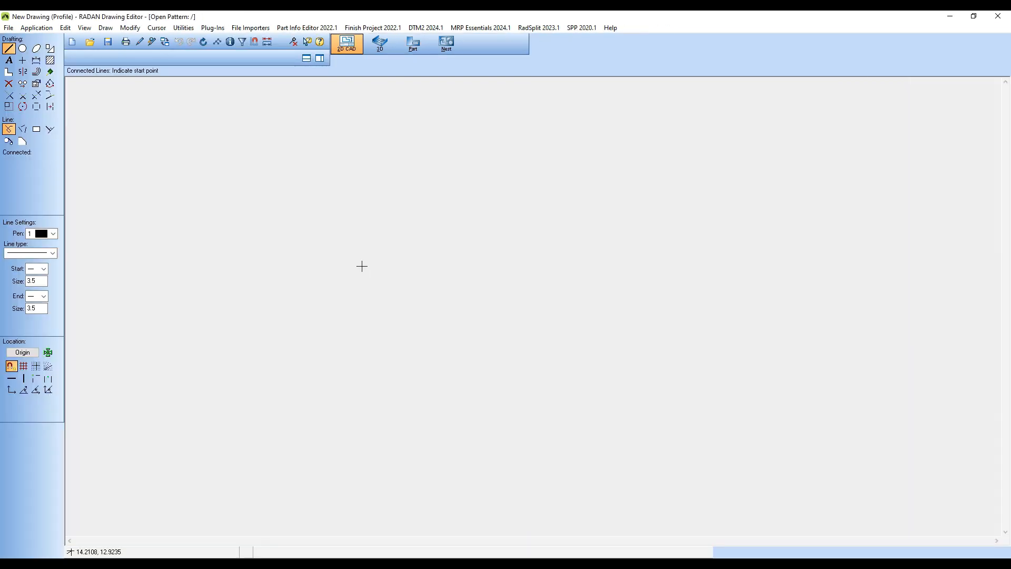
Step: Return to nest mode, automatically nest all project parts, and accept the nesting results to review the generated nests
left_click(448, 46)
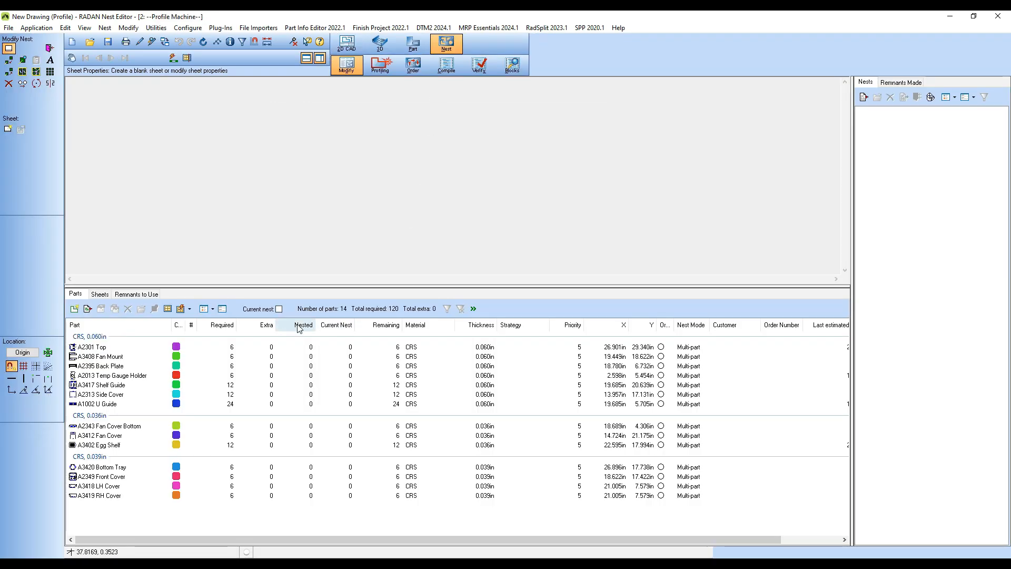
left_click(180, 308)
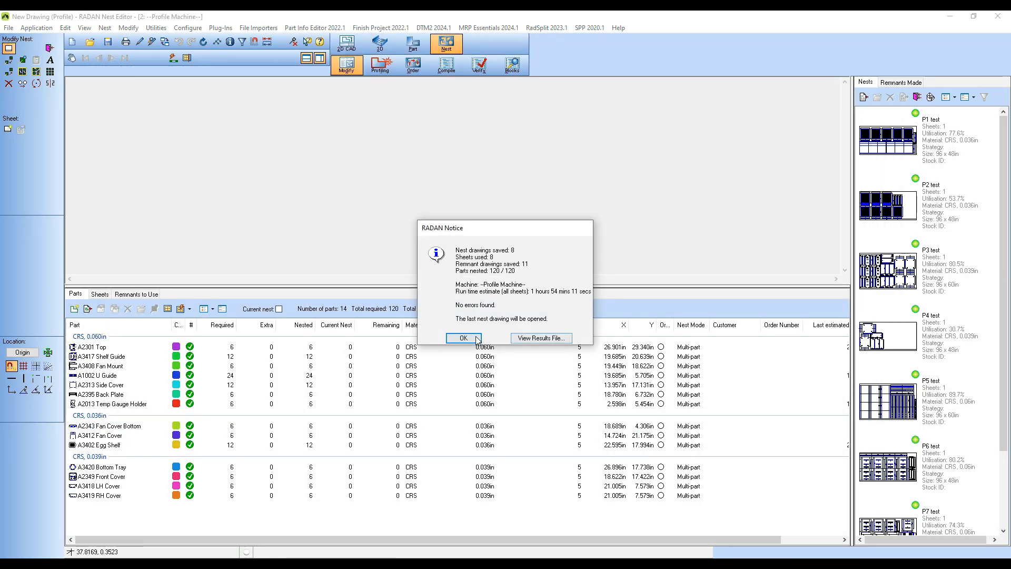
left_click(464, 337)
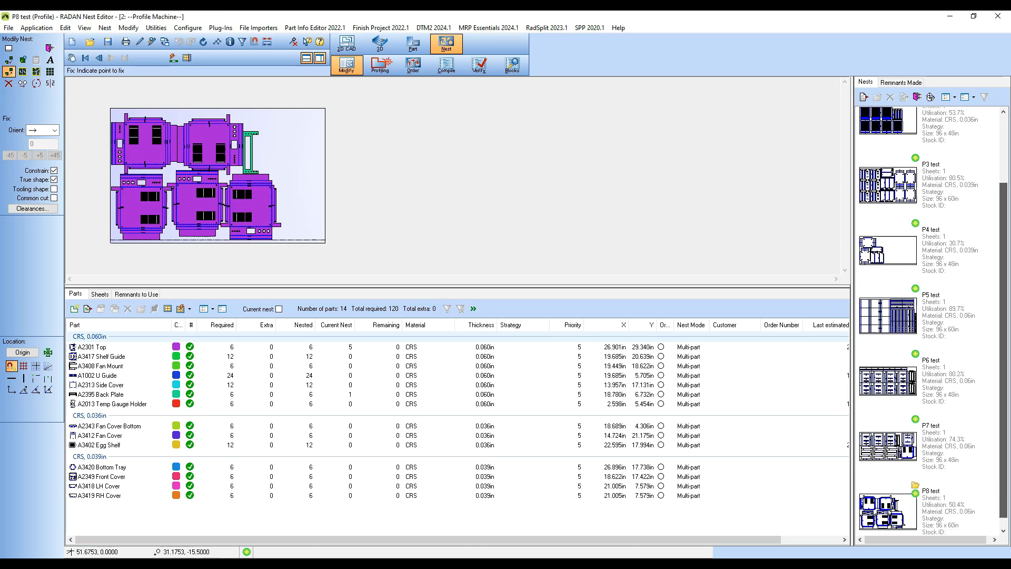
left_click_drag(1005, 481, 1005, 393)
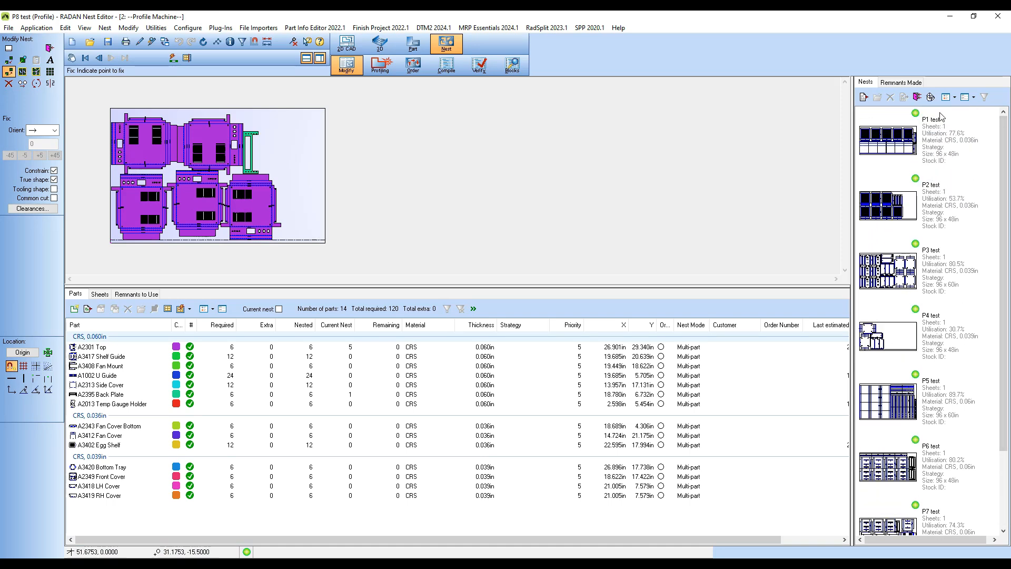
Step: Open the nest project report and examine each part's cost, total and quantities in the Part Overview with Estimate 1 layout
left_click(931, 97)
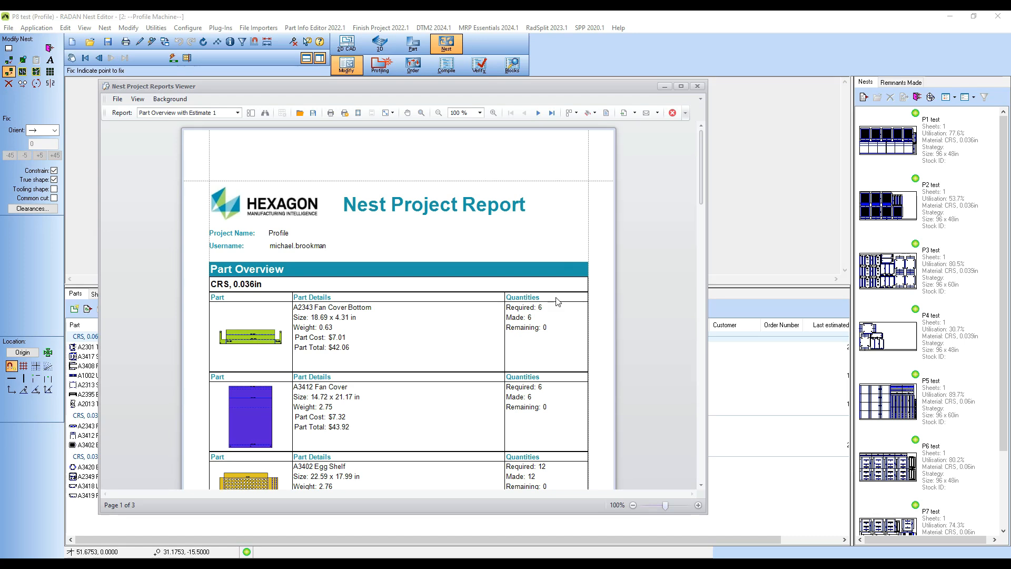
scroll(554, 327, "down", 3)
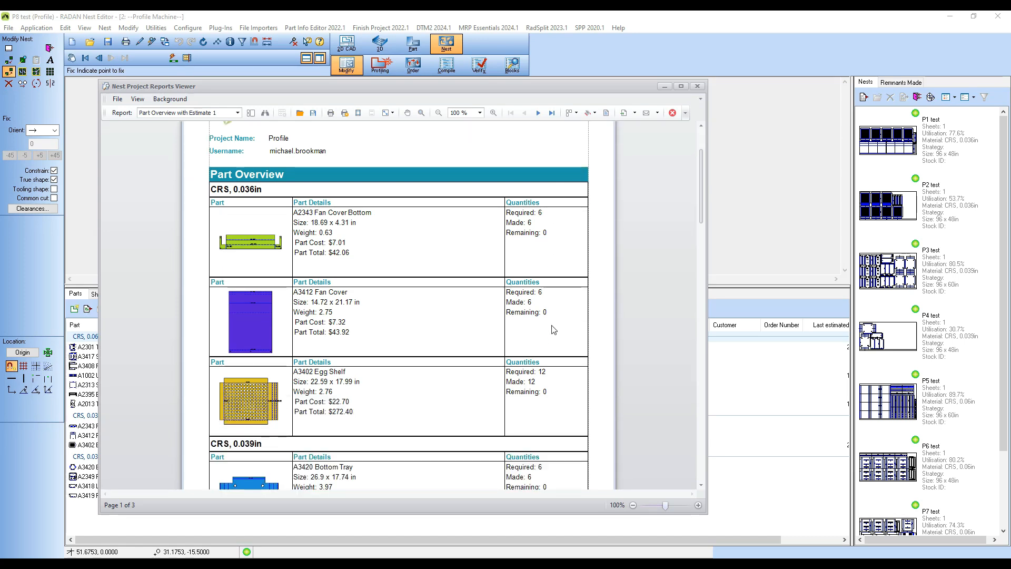
scroll(554, 329, "down", 1)
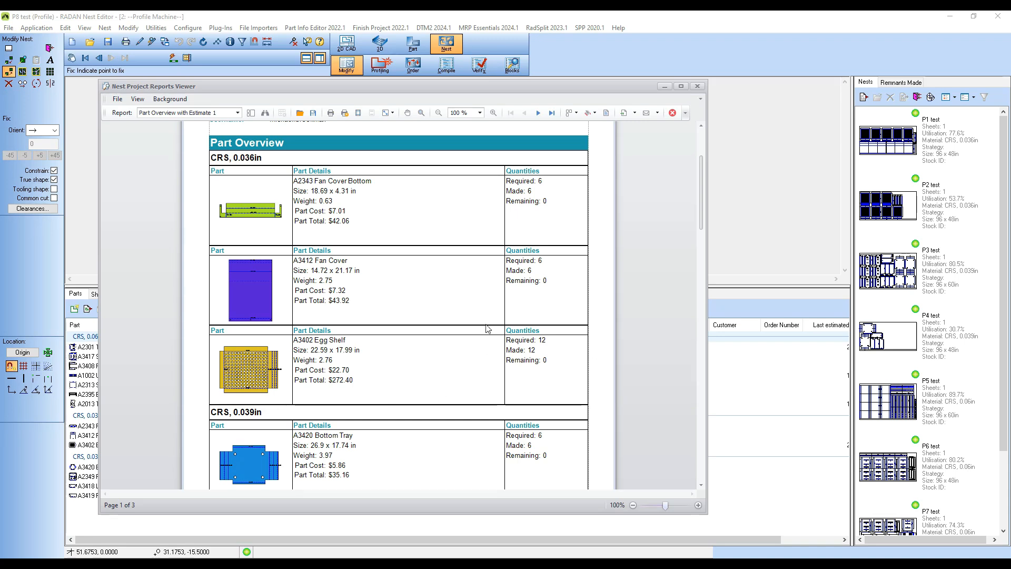
scroll(487, 326, "down", 2)
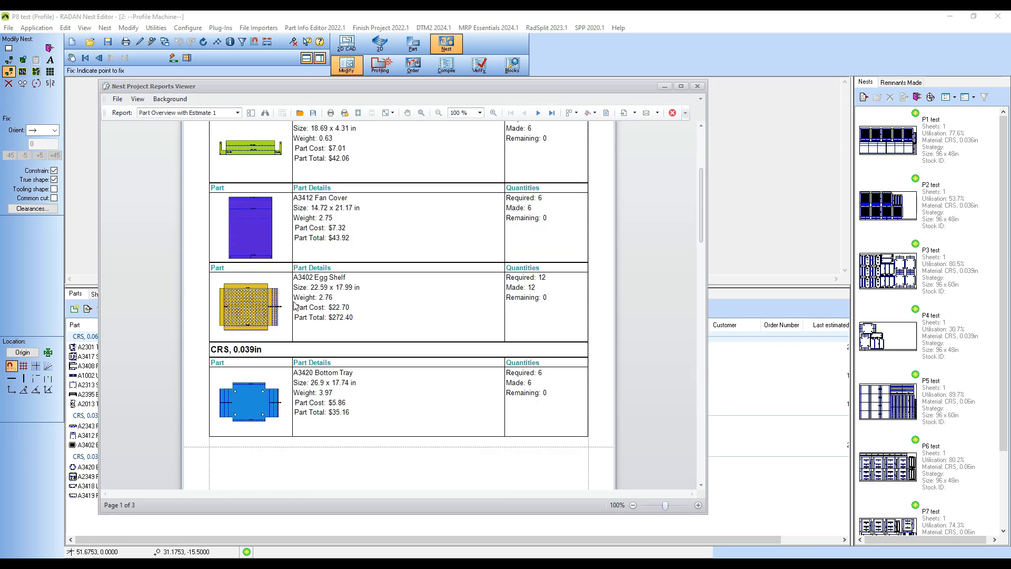
scroll(429, 310, "down", 1)
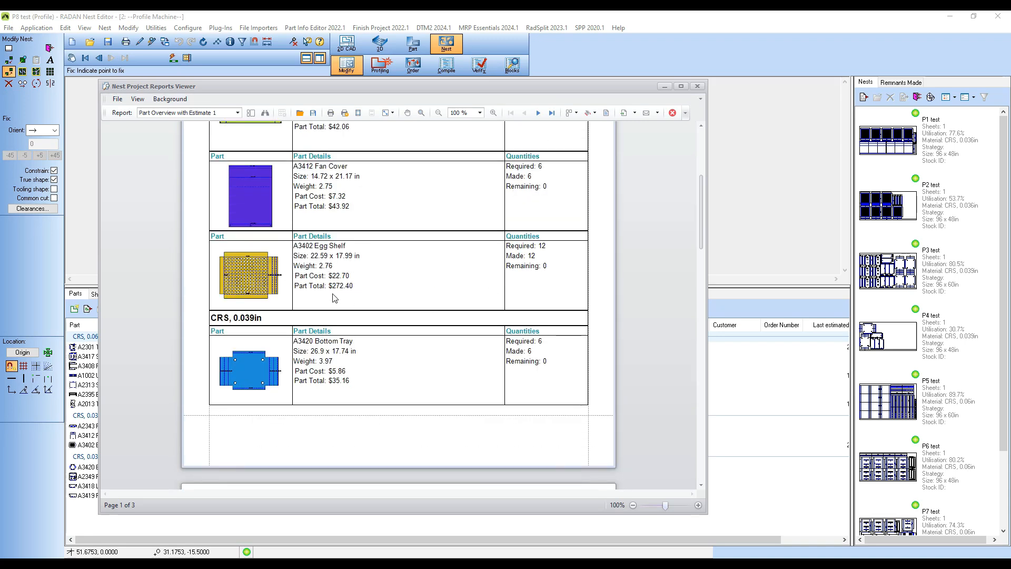
scroll(411, 295, "down", 2)
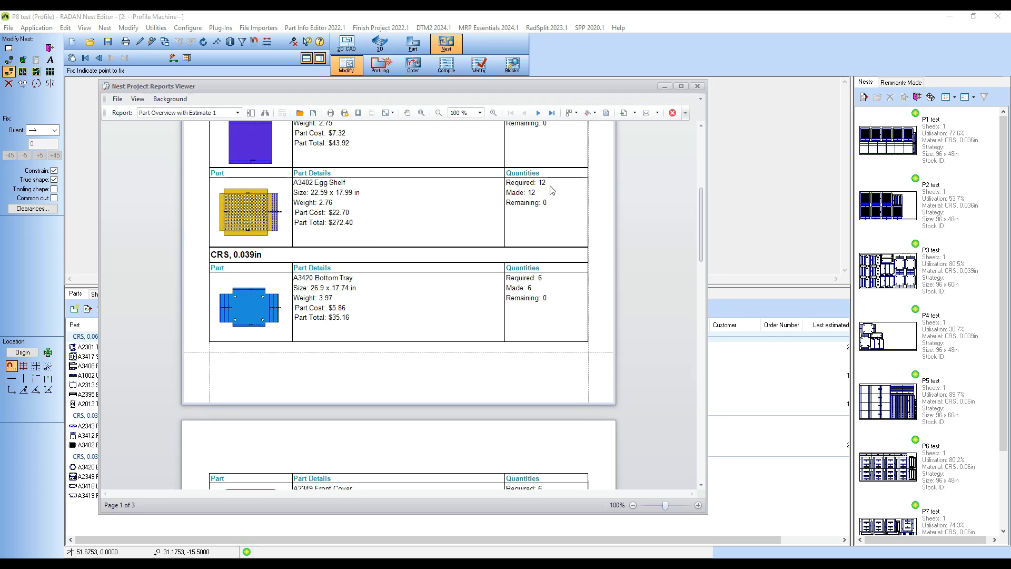
scroll(478, 262, "down", 2)
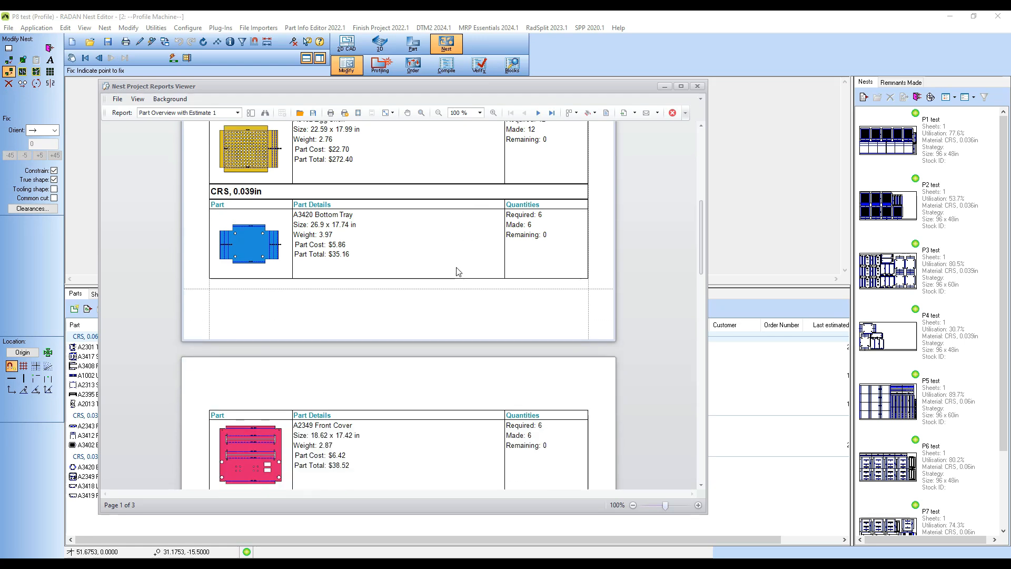
scroll(458, 305, "down", 11)
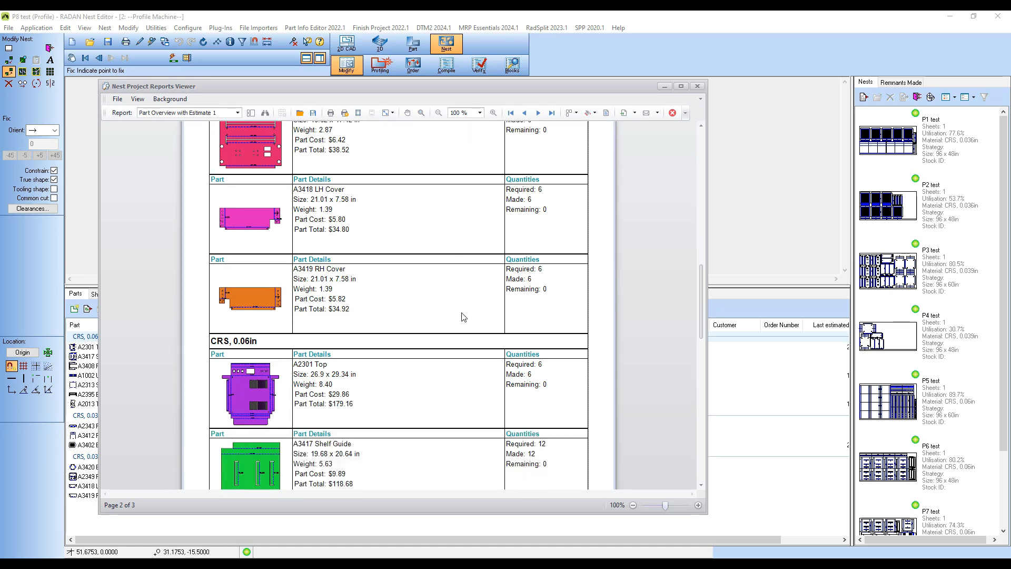
scroll(462, 316, "up", 4)
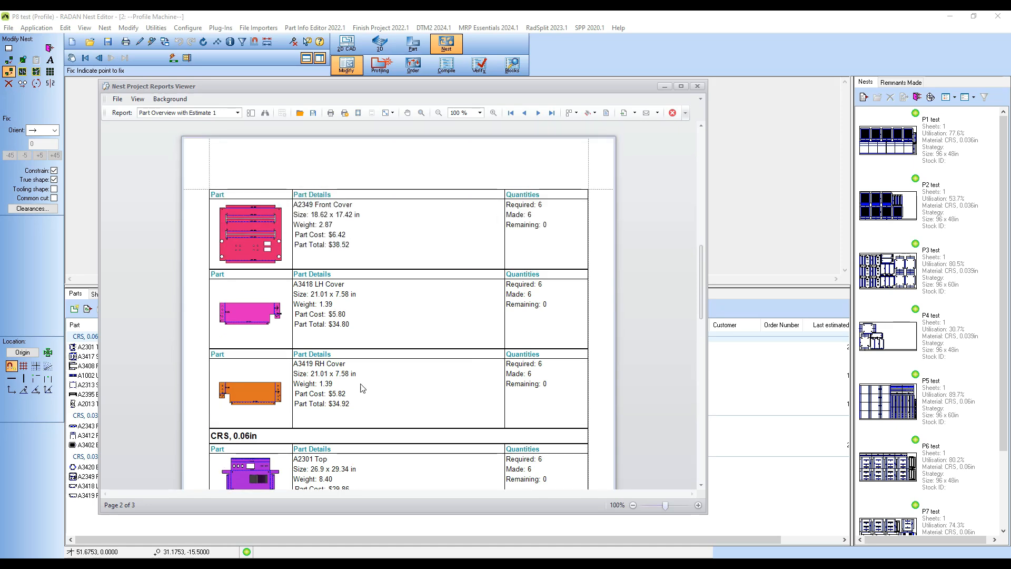
scroll(287, 423, "up", 15)
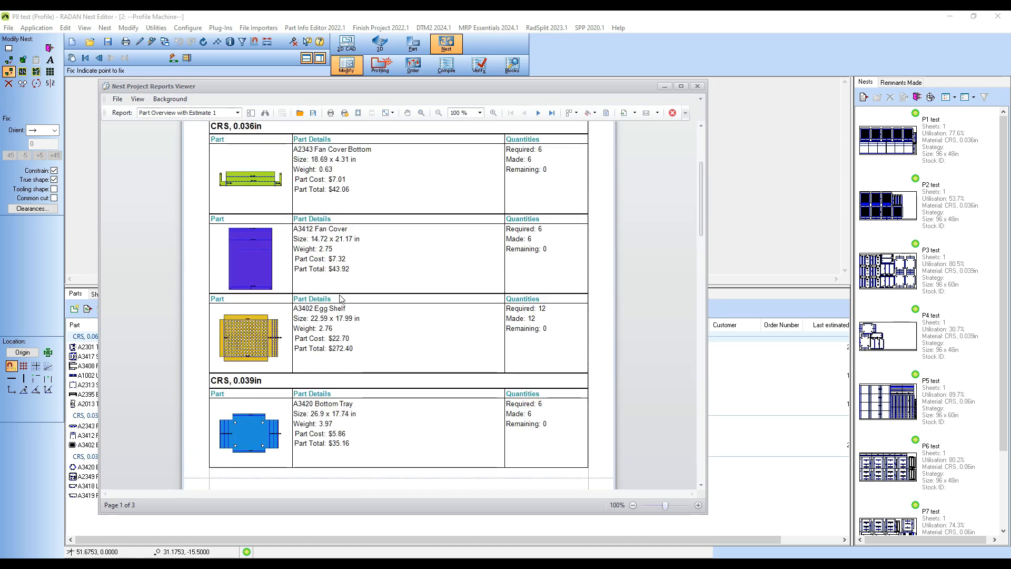
scroll(328, 336, "down", 5)
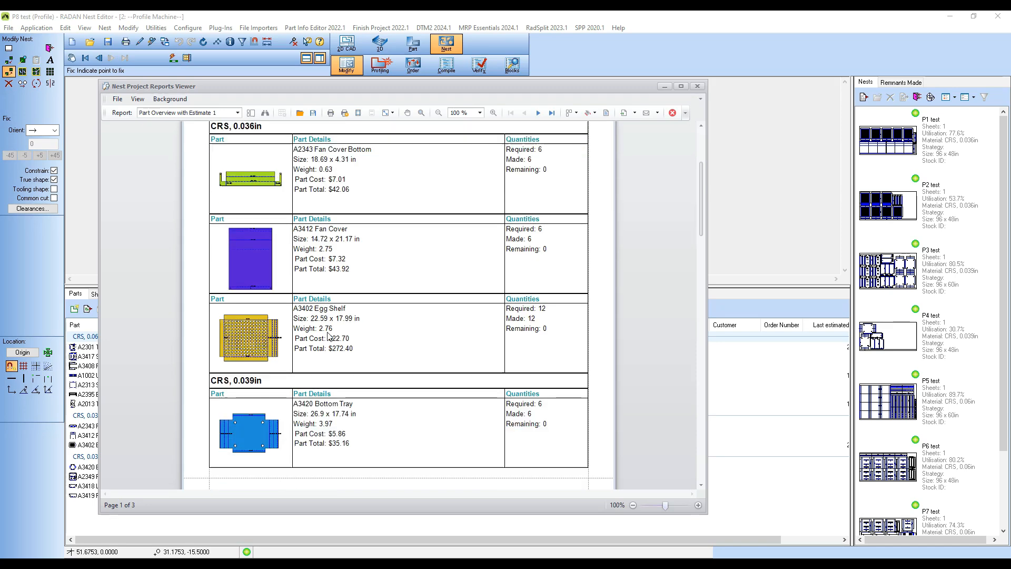
scroll(329, 336, "up", 4)
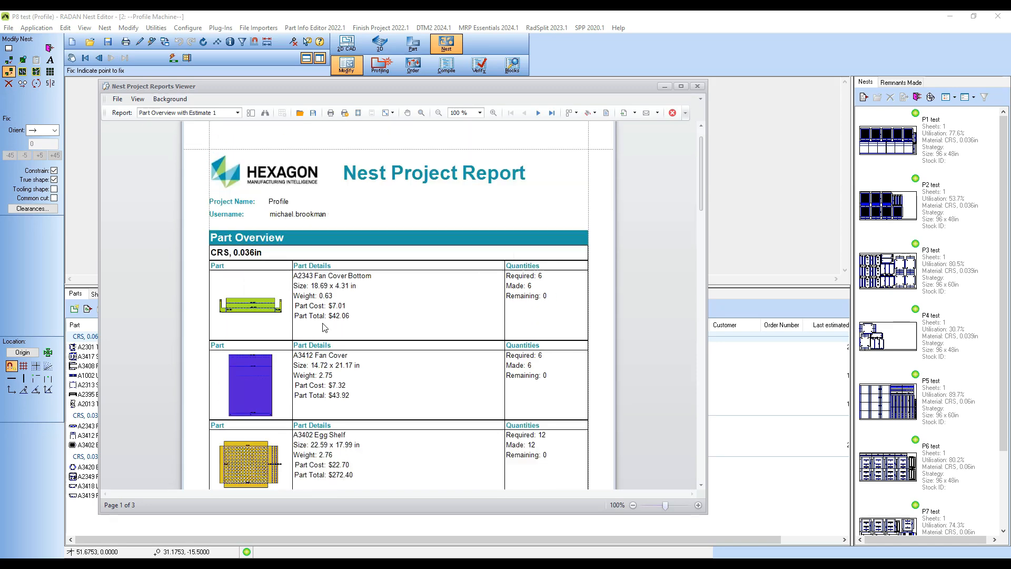
Step: Switch the report to Part Summary with Estimate, review the part estimates and totals by material thickness, and close the report viewer
left_click(237, 112)
scroll(215, 134, "down", 1)
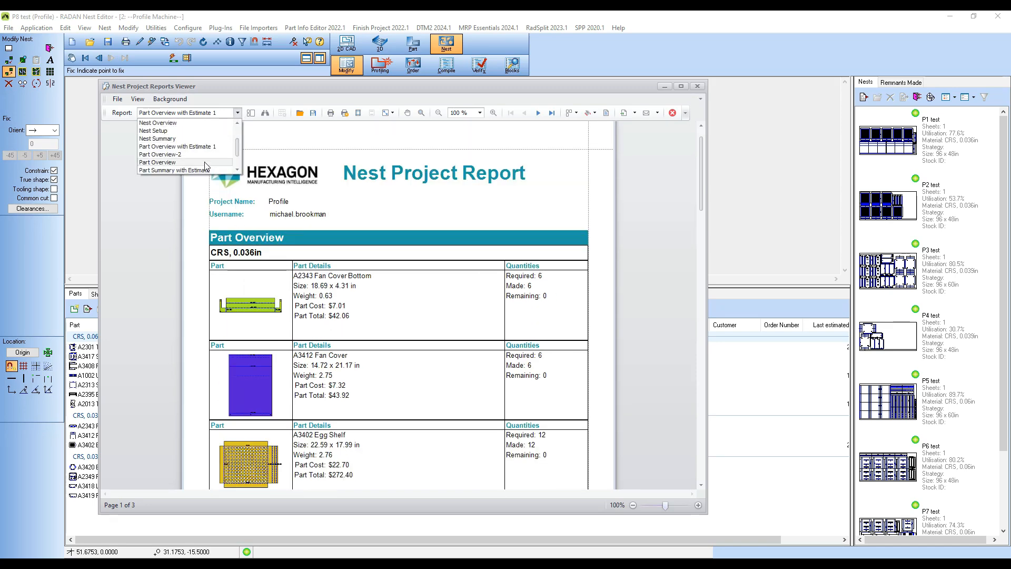
left_click(179, 170)
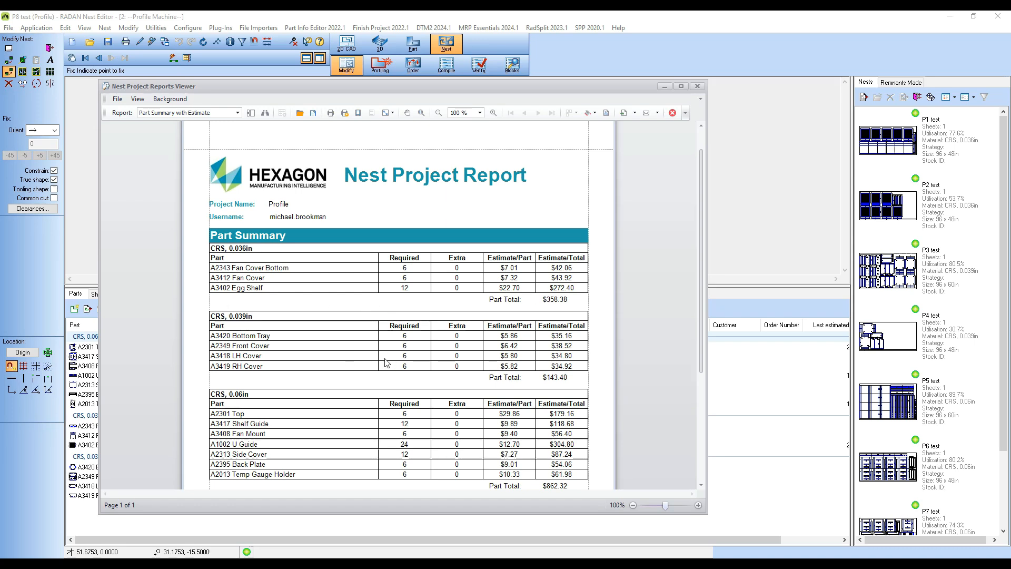
scroll(397, 345, "down", 1)
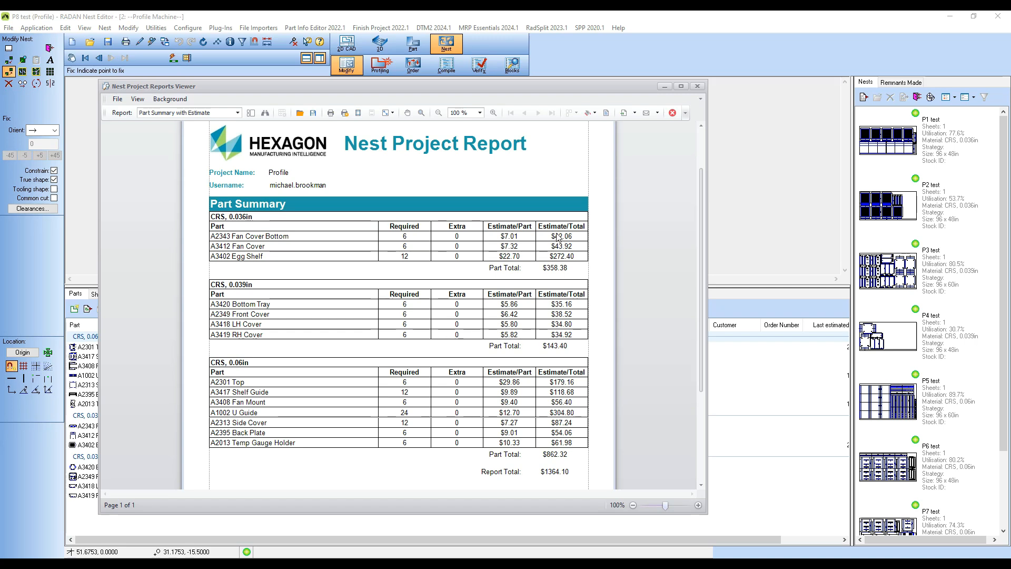
scroll(412, 235, "down", 1)
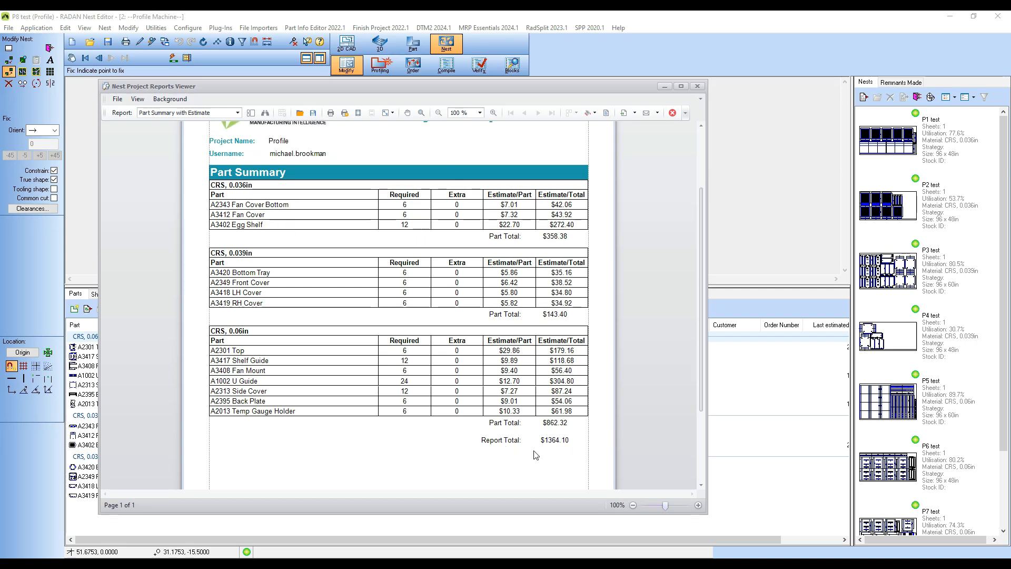
left_click(697, 86)
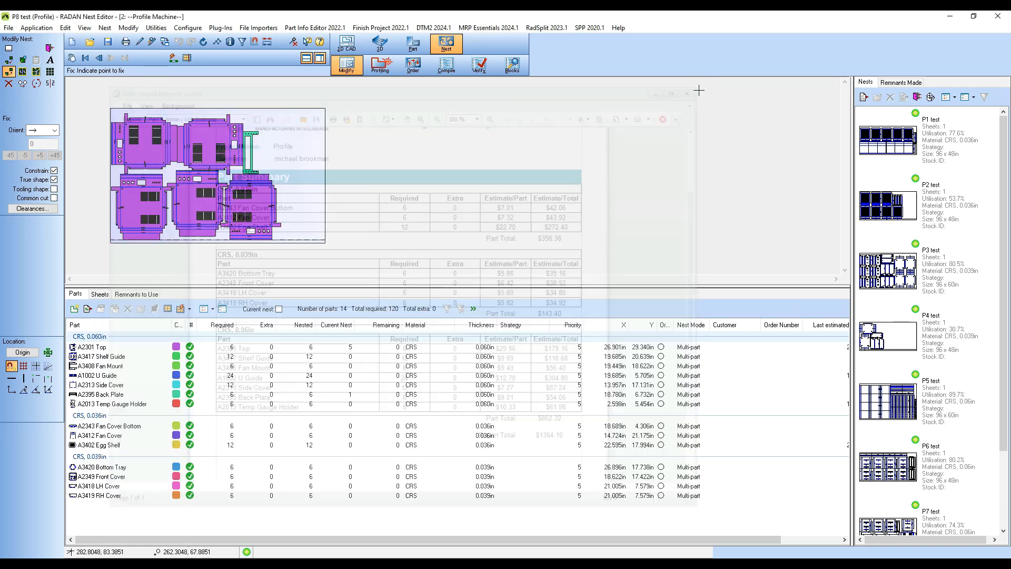